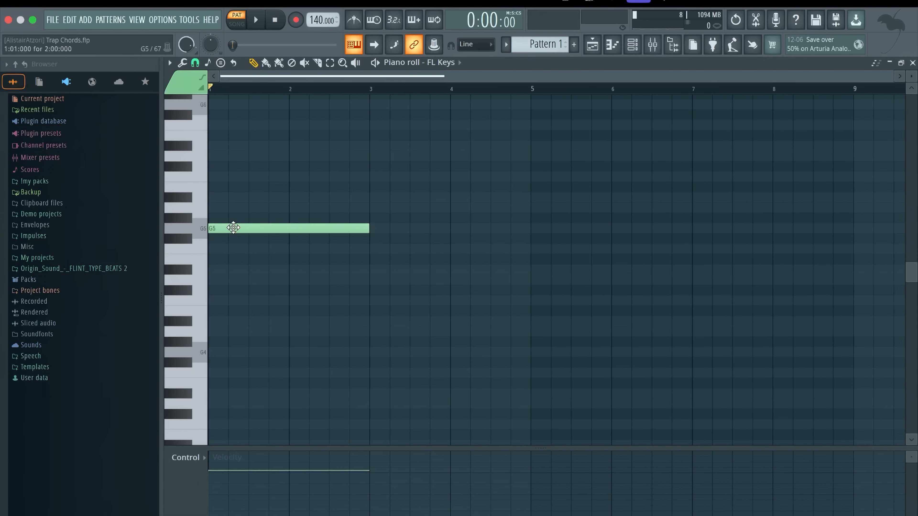
Copy the G5 note up to A5 and duplicate the two-note chord into bar 3.
{"action": "left_click_drag", "start_coordinate": [233, 227], "coordinate": [232, 199]}
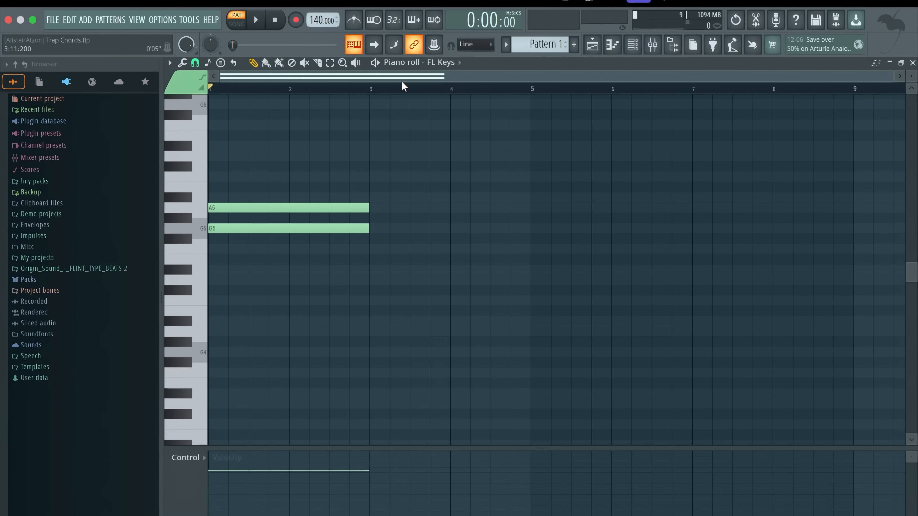
{"action": "key", "text": "space"}
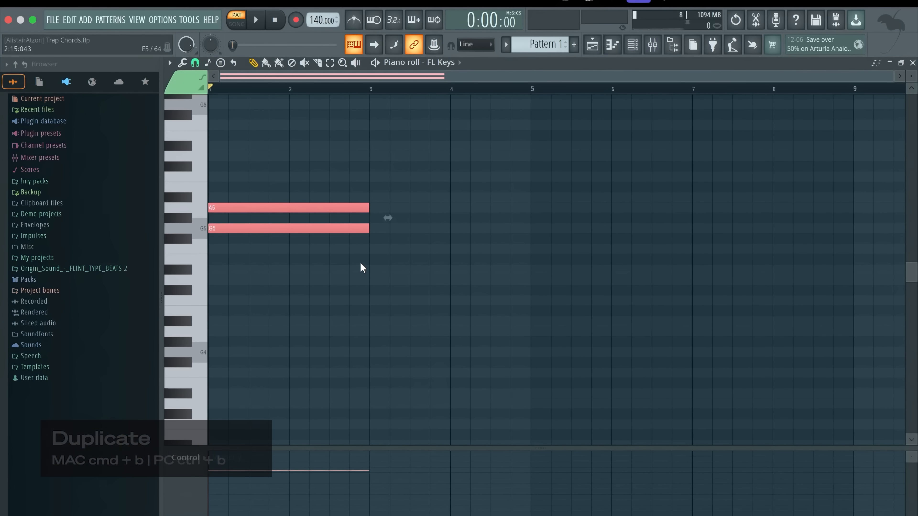
{"action": "key", "text": "super+b"}
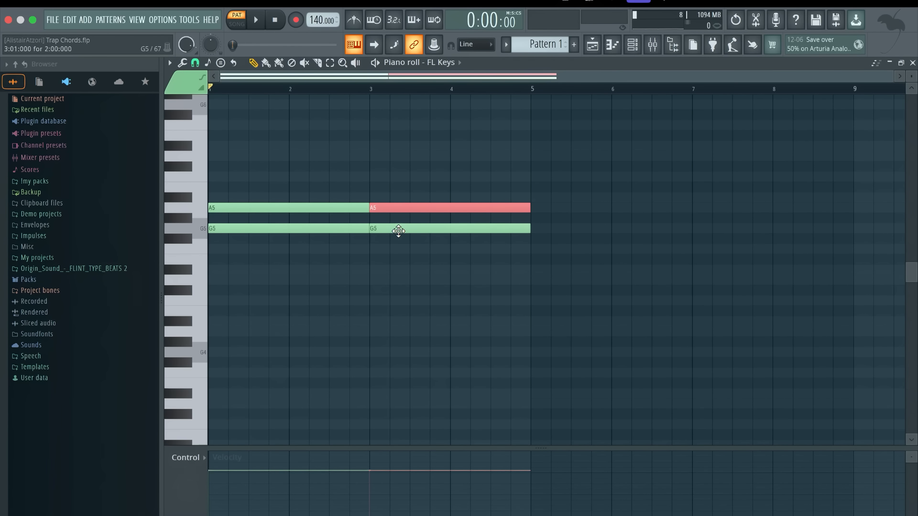
Raise the duplicated A5 in bar 3 by one semitone to A#5 and play the pattern.
{"action": "key", "text": "Up"}
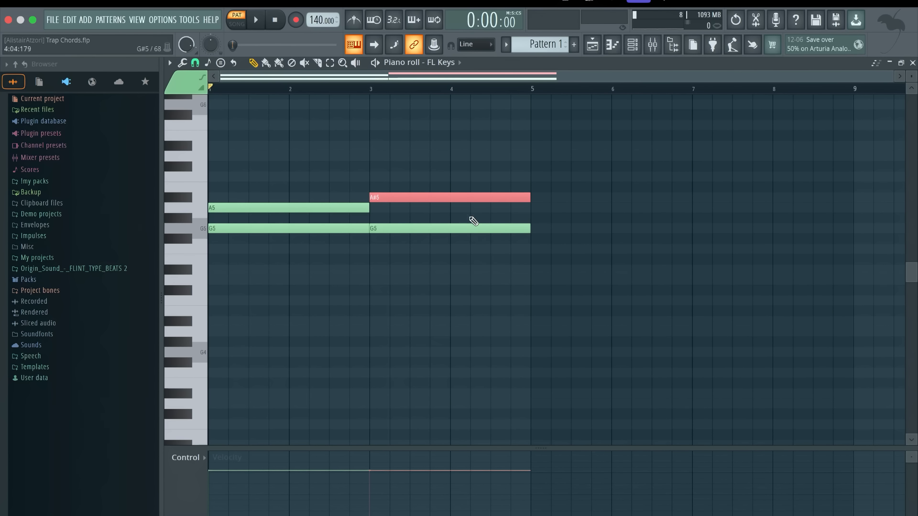
{"action": "key", "text": "space"}
{"action": "key", "text": "super+d"}
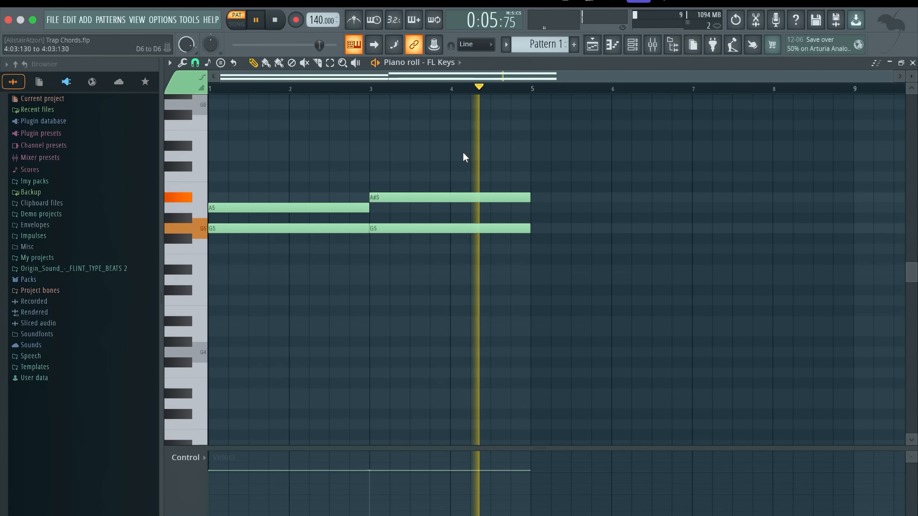
{"action": "key", "text": "space"}
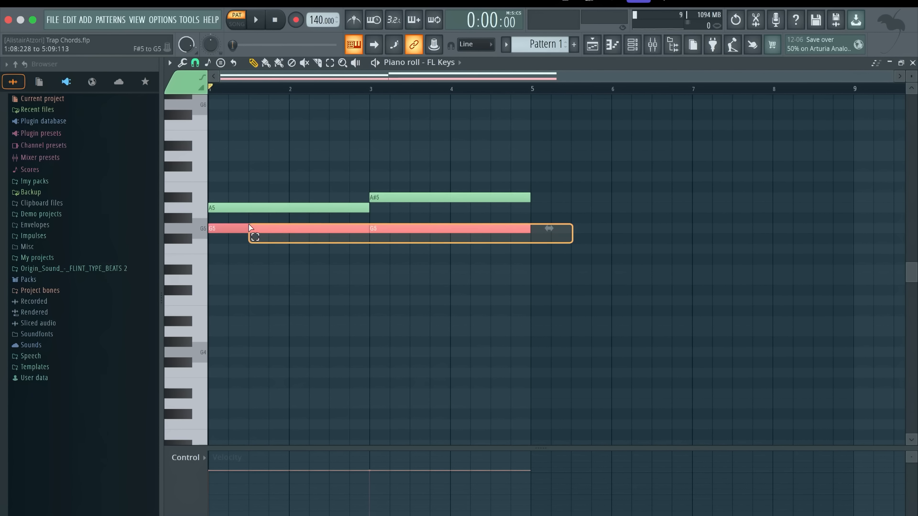
Lower both G5 root notes an octave to G4, then shift all the notes down one octave.
{"action": "left_click_drag", "start_coordinate": [250, 224], "coordinate": [249, 225]}
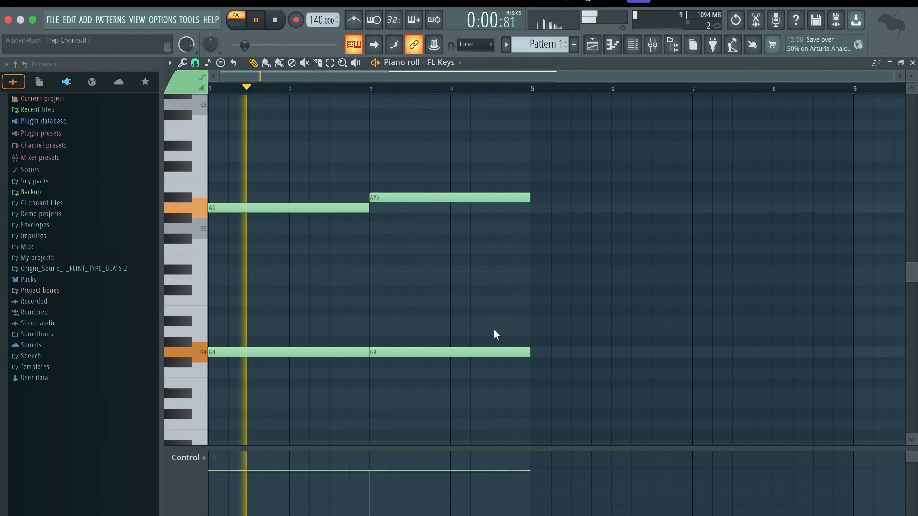
{"action": "key", "text": "space"}
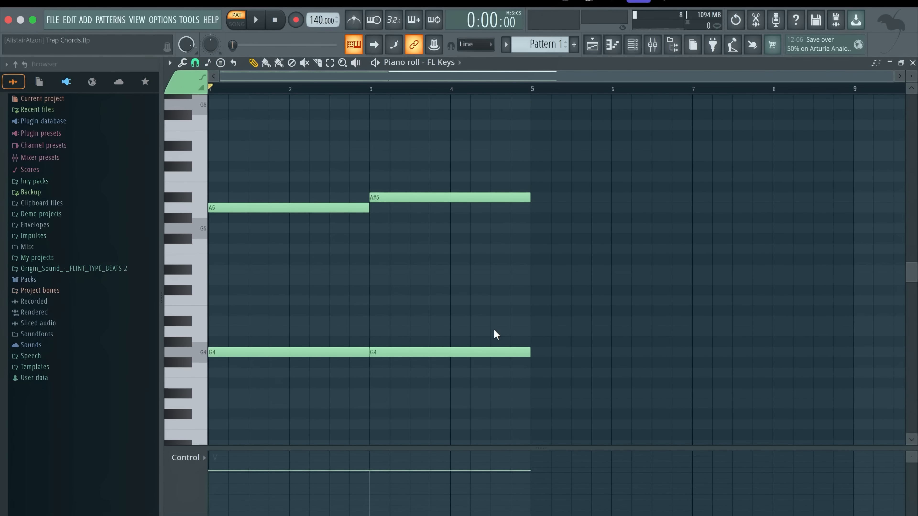
{"action": "key", "text": "ctrl+Down"}
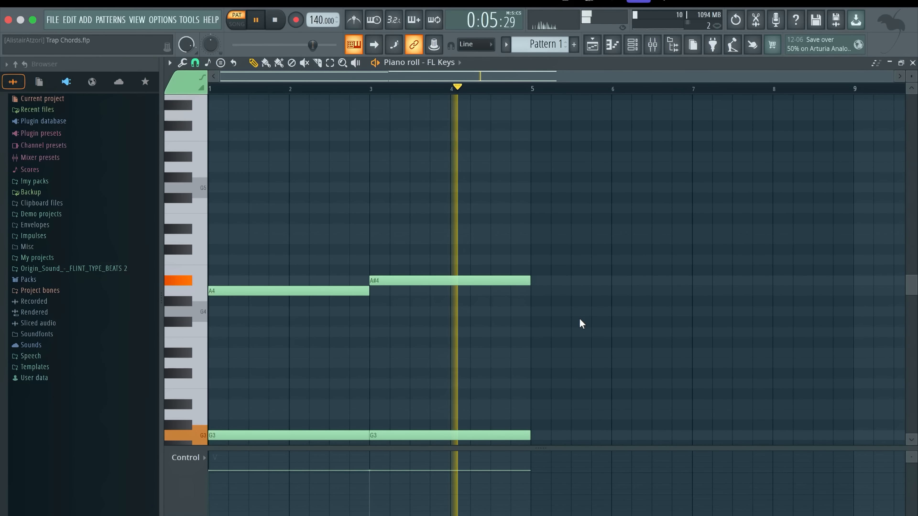
Duplicate the two-chord progression into bar 5, set the tempo to 200 BPM and play it back.
{"action": "key", "text": "ctrl+b"}
{"action": "key", "text": "space"}
{"action": "key", "text": "ctrl+d"}
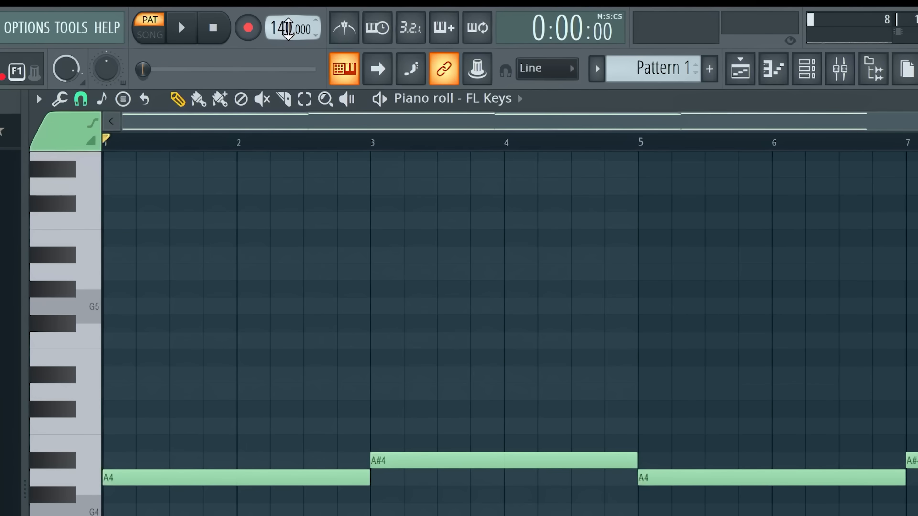
{"action": "left_click_drag", "start_coordinate": [288, 29], "coordinate": [288, 14]}
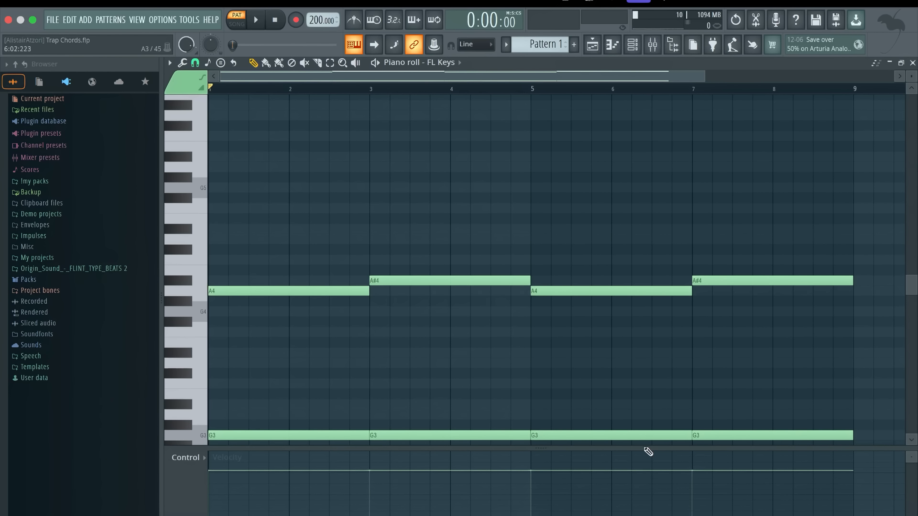
{"action": "key", "text": "space"}
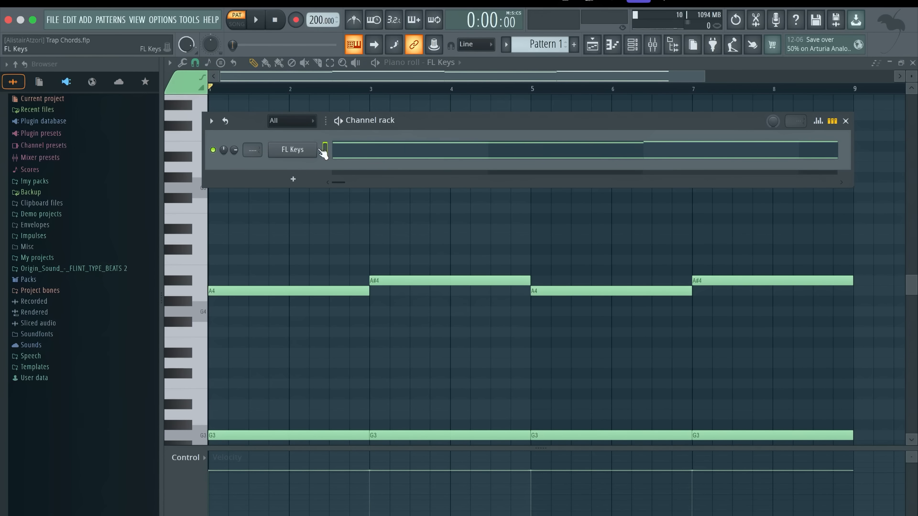
Replace the FL Keys instrument with Analog Lab V.
{"action": "right_click", "coordinate": [302, 155]}
{"action": "mouse_move", "coordinate": [338, 255]}
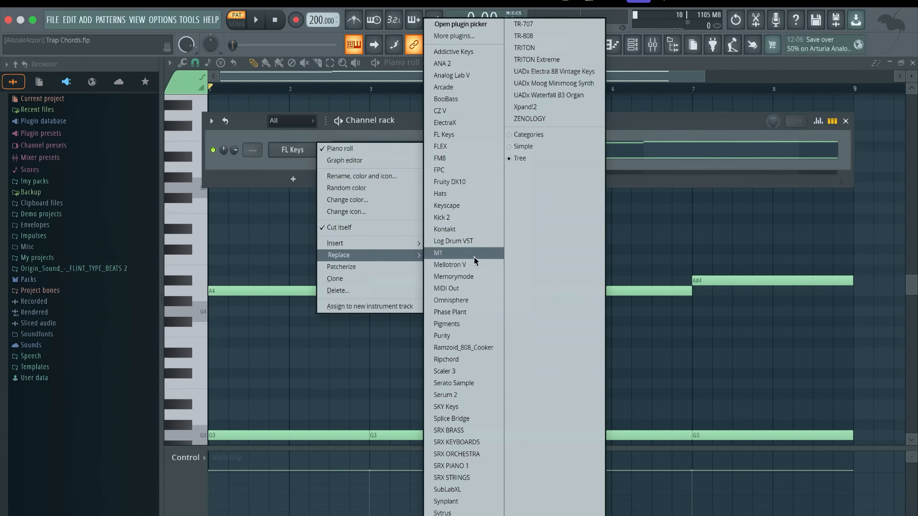
{"action": "left_click", "coordinate": [470, 74]}
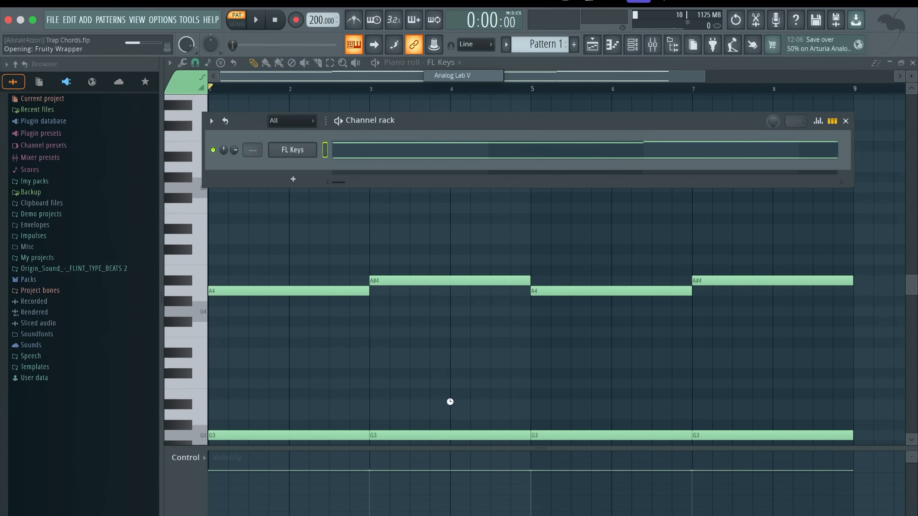
Audition Analog Lab V pad presets during playback, load 41 Pulse Width Mod and close the plugin.
{"action": "key", "text": "space"}
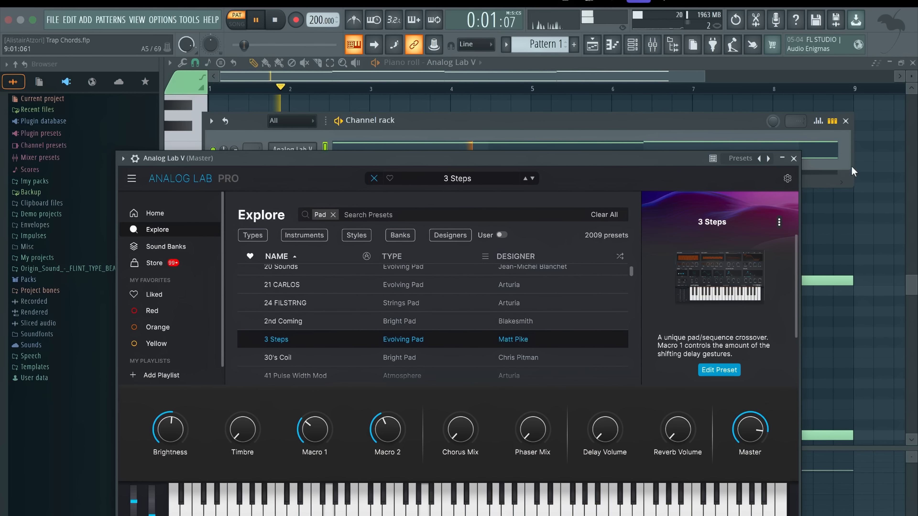
{"action": "scroll", "coordinate": [333, 336], "scroll_direction": "down", "scroll_amount": 1}
{"action": "left_click", "coordinate": [333, 332]}
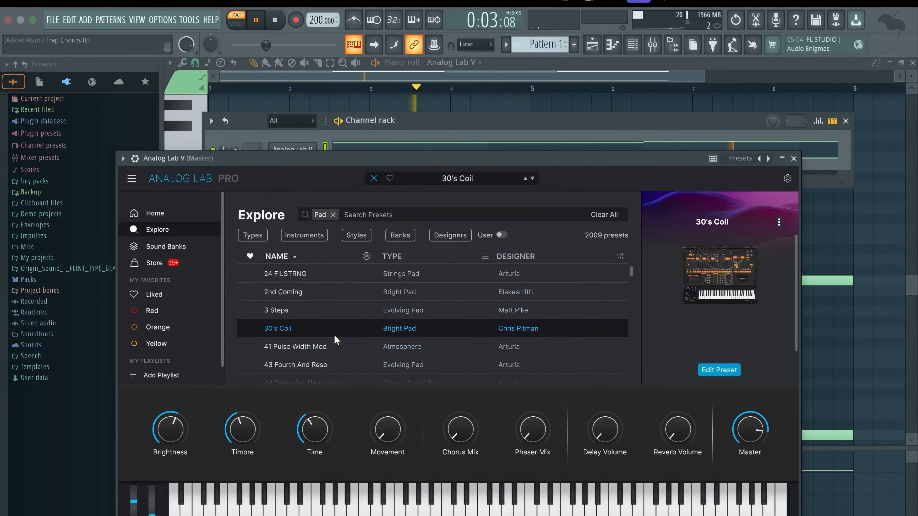
{"action": "scroll", "coordinate": [390, 335], "scroll_direction": "down", "scroll_amount": 1}
{"action": "left_click", "coordinate": [389, 334]}
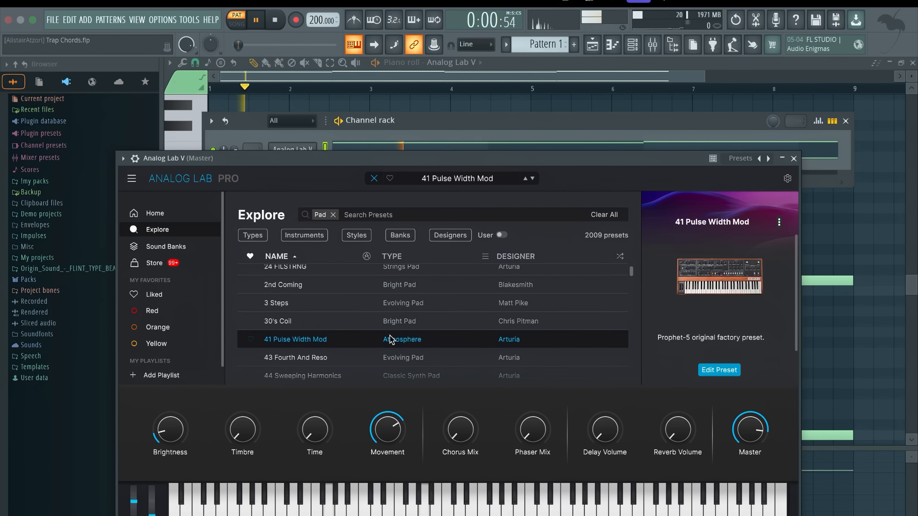
{"action": "left_click", "coordinate": [793, 159]}
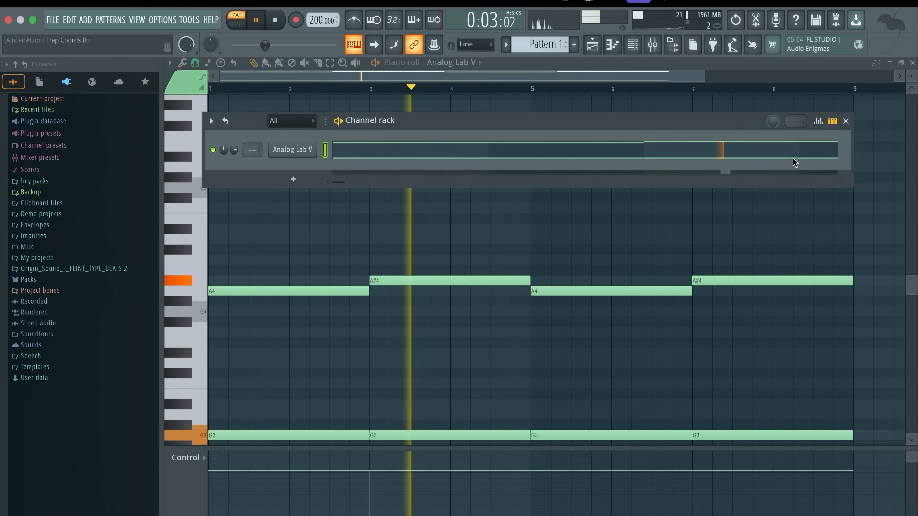
Raise all the notes by one octave and restart playback.
{"action": "right_click", "coordinate": [283, 225]}
{"action": "key", "text": "super+Up"}
{"action": "key", "text": "space"}
{"action": "key", "text": "space"}
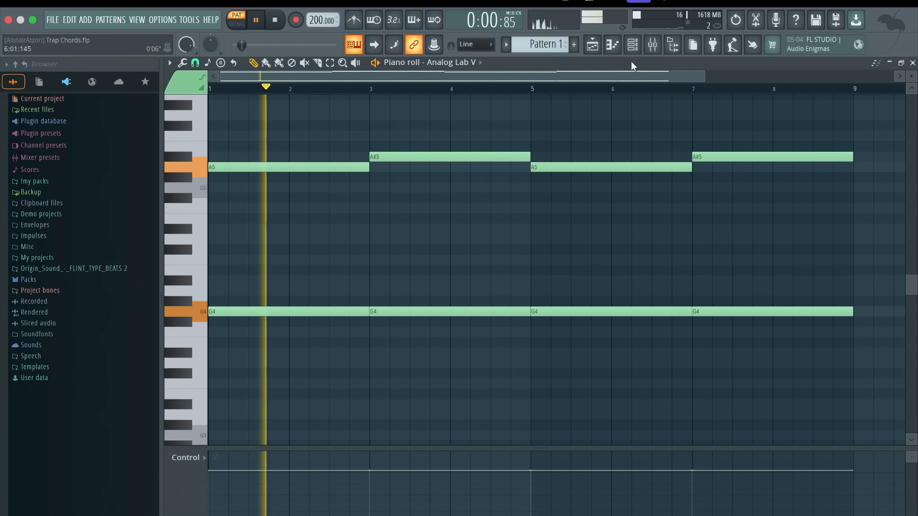
Lower the Analog Lab V channel's volume to about 56% in the channel rack.
{"action": "left_click", "coordinate": [632, 45]}
{"action": "left_click_drag", "start_coordinate": [236, 149], "coordinate": [235, 163]}
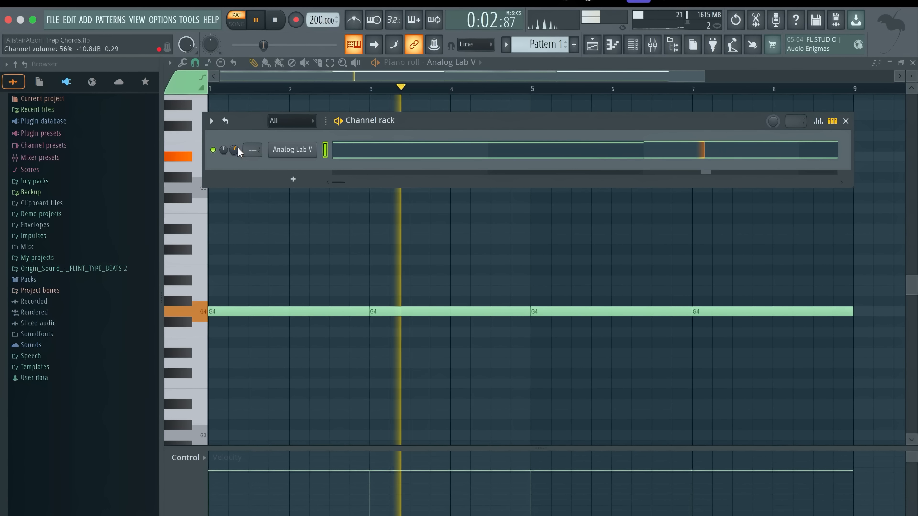
{"action": "left_click", "coordinate": [475, 278], "text": "super"}
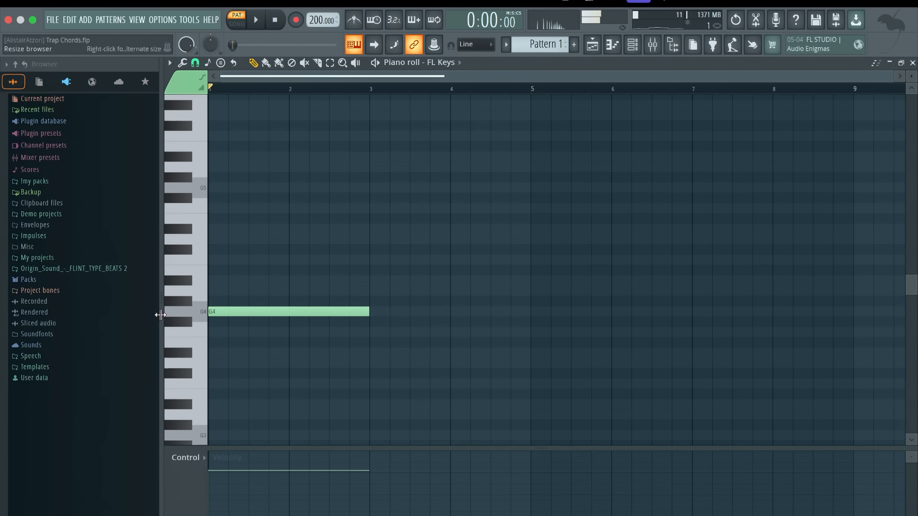
Stack copies of the G4 note on A#4 and D5 to form a three-note chord and play it.
{"action": "left_click_drag", "start_coordinate": [231, 311], "coordinate": [231, 277]}
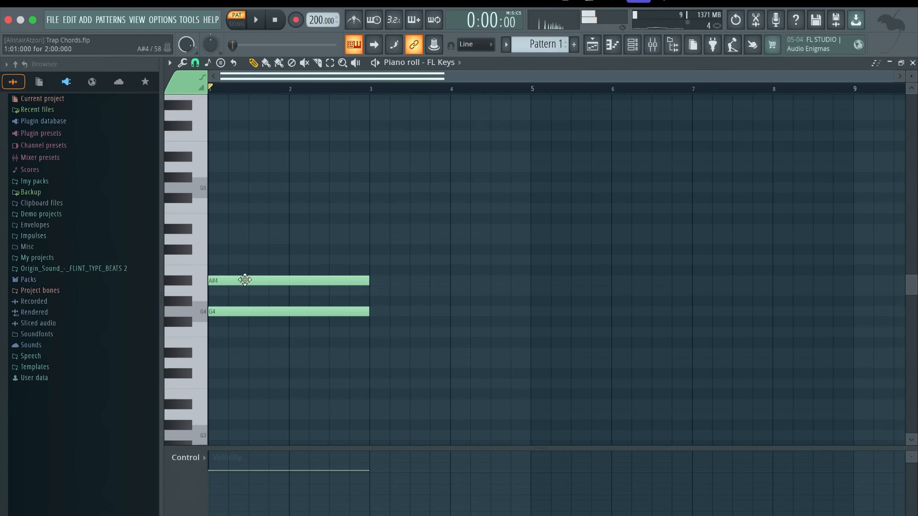
{"action": "left_click_drag", "start_coordinate": [244, 280], "coordinate": [242, 239]}
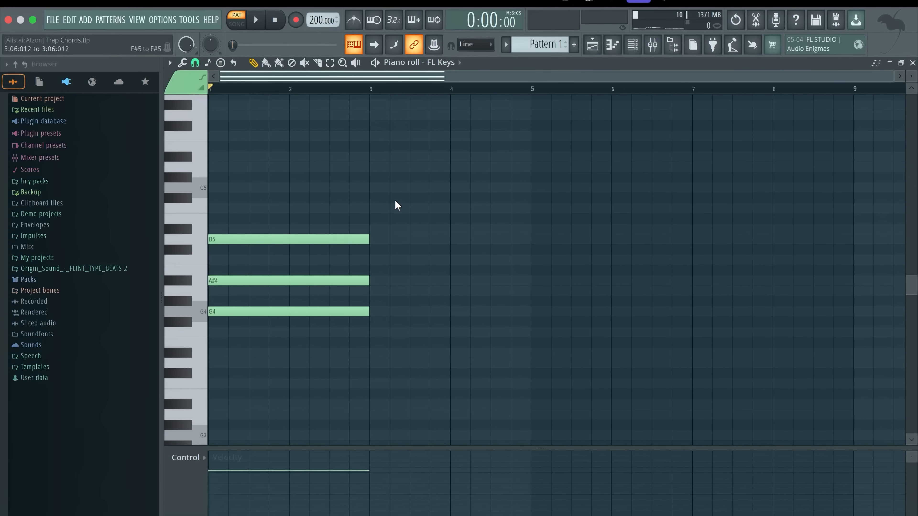
{"action": "key", "text": "space"}
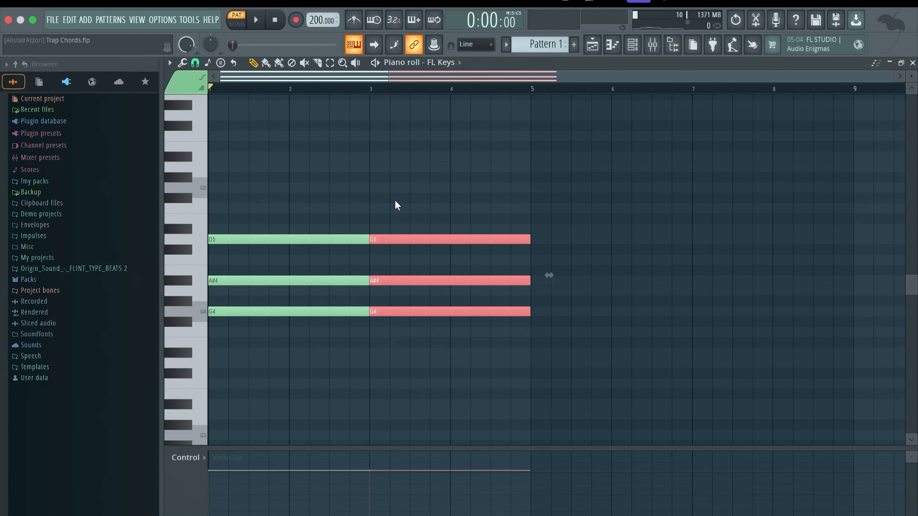
Lower the duplicated chord in bar 3 by five semitones to D4, F4 and A4, and play the pattern.
{"action": "key", "text": "Down"}
{"action": "key", "text": "Down"}
{"action": "key", "text": "Down"}
{"action": "key", "text": "Down"}
{"action": "key", "text": "Down"}
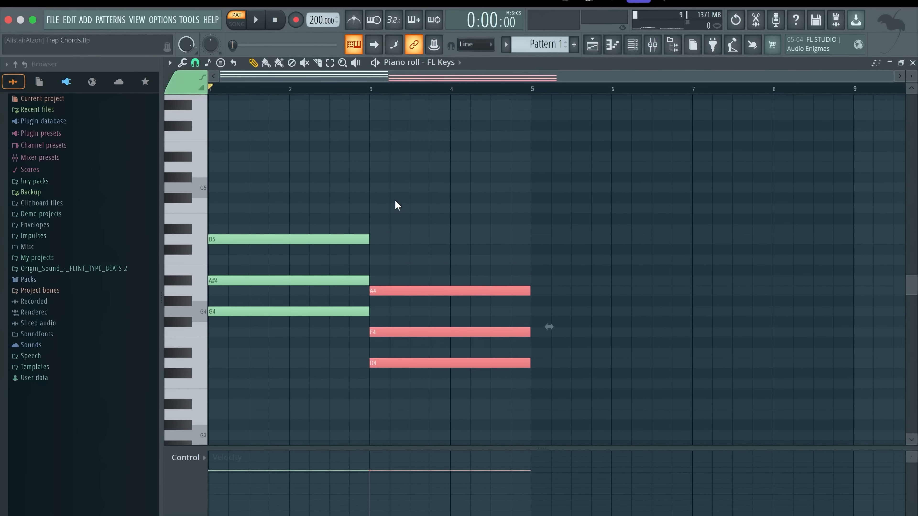
{"action": "left_click", "coordinate": [511, 317], "text": "super"}
{"action": "key", "text": "space"}
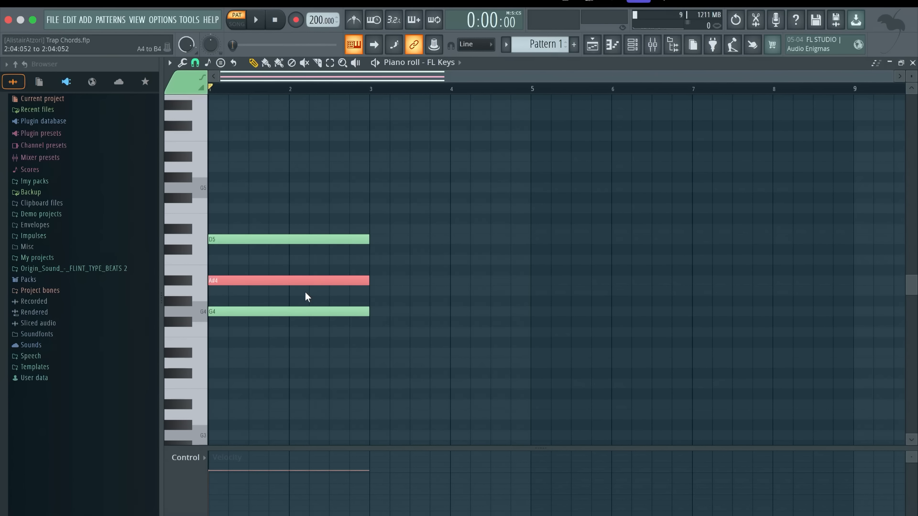
Move the chord's middle note A#4 up an octave to A#5 and play the open voicing.
{"action": "key", "text": "ctrl+Up"}
{"action": "key", "text": "ctrl+d"}
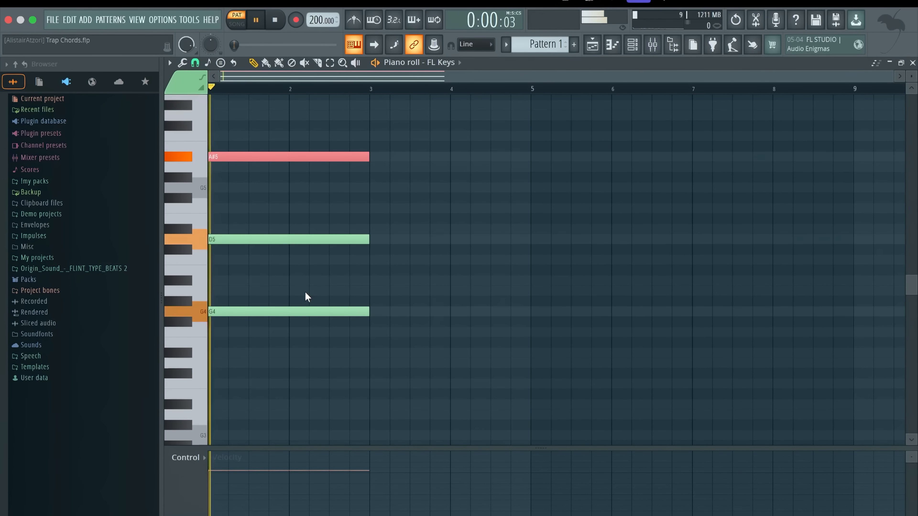
{"action": "key", "text": "space"}
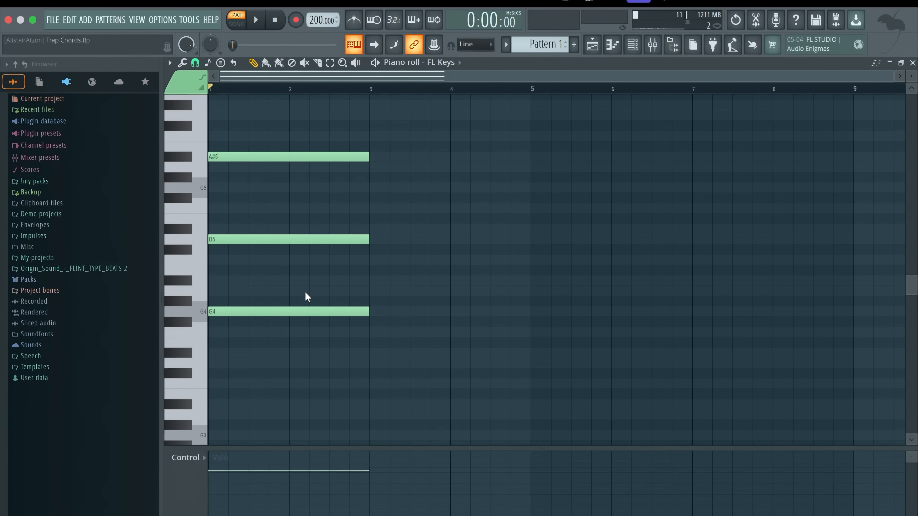
Duplicate the open chord into bar 3 and move the copy down to F4, C5 and A5.
{"action": "key", "text": "ctrl+b"}
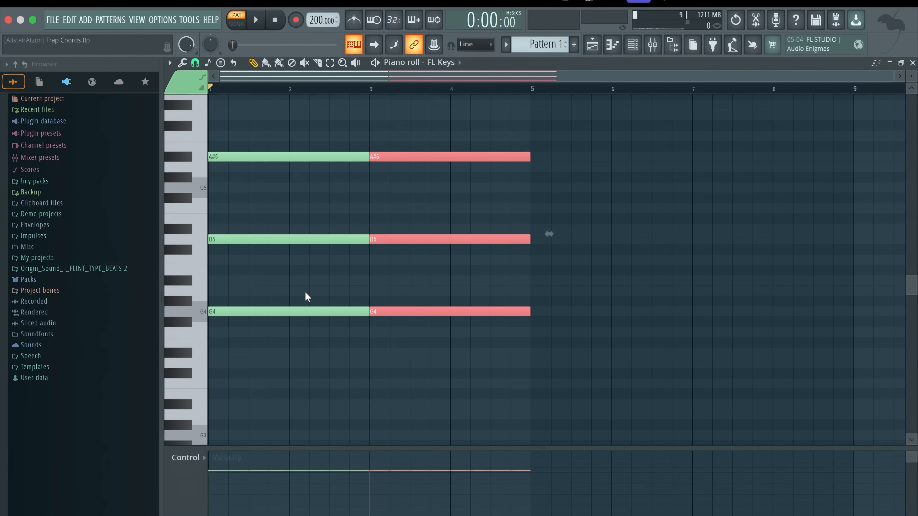
{"action": "key", "text": "Down"}
{"action": "key", "text": "Down"}
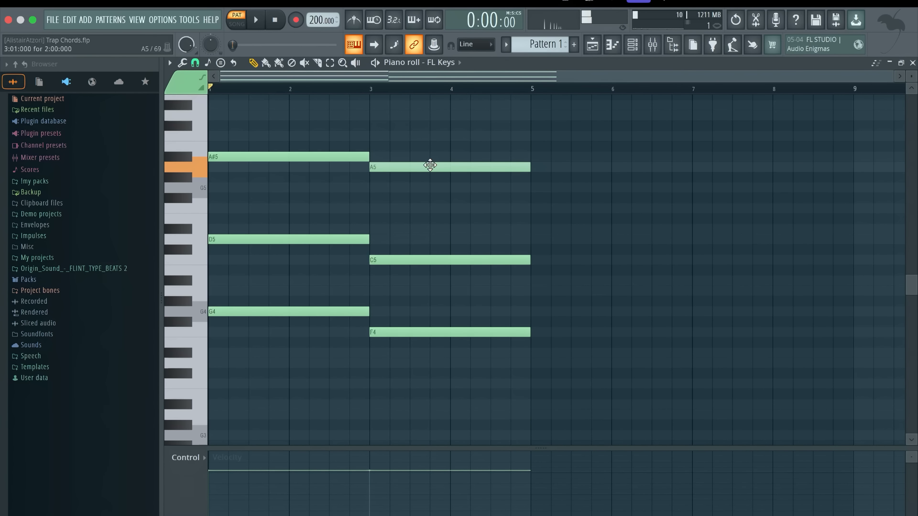
Play back the chords, then lower the split second part of the bar 3 chord by two semitones to D#4, A#4 and G5.
{"action": "key", "text": "space"}
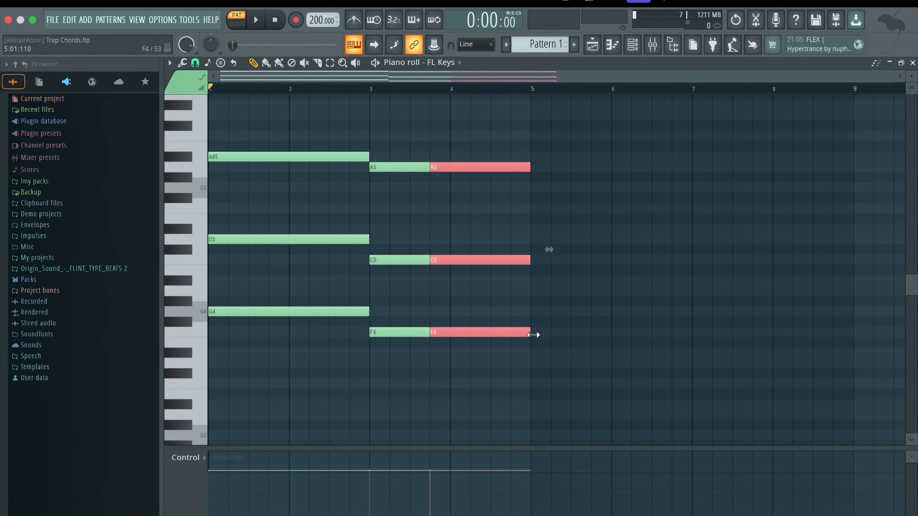
{"action": "key", "text": "Down"}
{"action": "key", "text": "Down"}
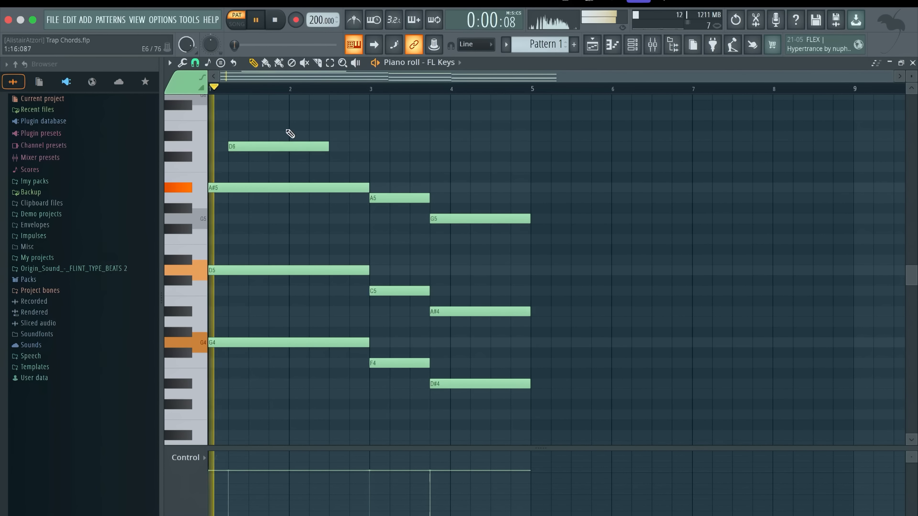
Add descending melody notes C6, A#5 and G5 after the D6 note, restarting playback to check them.
{"action": "scroll", "coordinate": [290, 137], "scroll_direction": "up", "scroll_amount": 3}
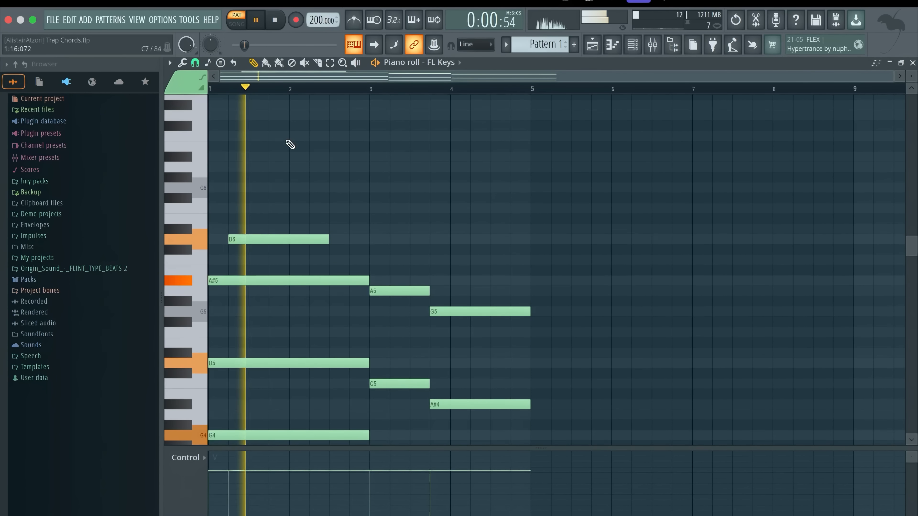
{"action": "left_click", "coordinate": [275, 261]}
{"action": "key", "text": "space"}
{"action": "key", "text": "space"}
{"action": "left_click_drag", "start_coordinate": [302, 272], "coordinate": [313, 286]}
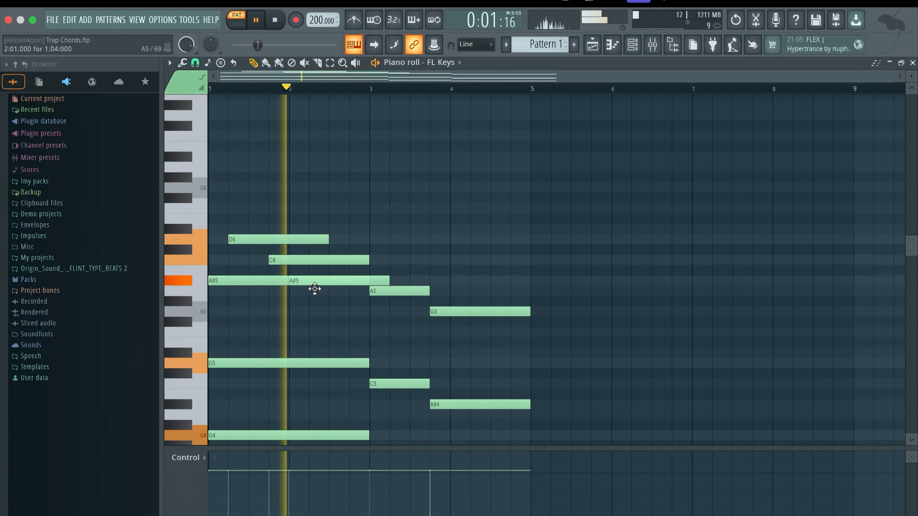
{"action": "left_click", "coordinate": [352, 311]}
{"action": "key", "text": "space"}
{"action": "key", "text": "space"}
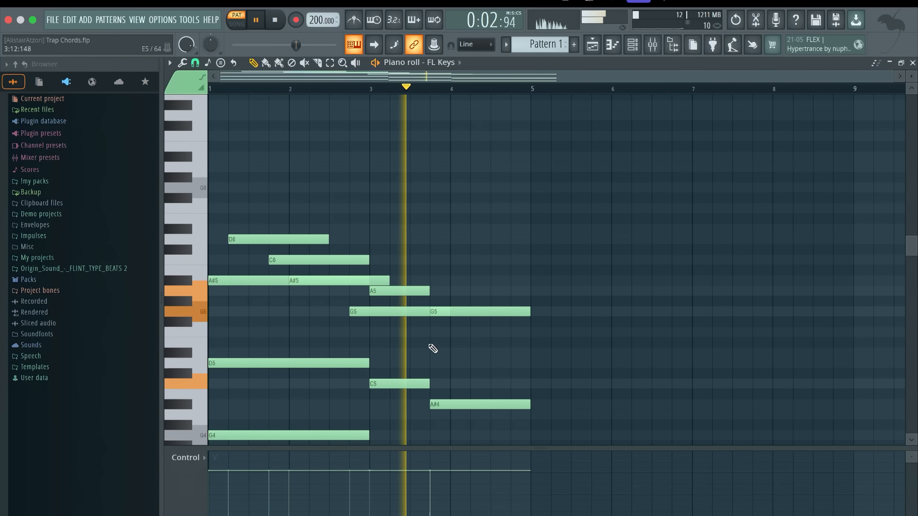
Add an F5 melody note in the second half of bar 3 and replay the progression from the start.
{"action": "left_click", "coordinate": [412, 332]}
{"action": "key", "text": "space"}
{"action": "key", "text": "space"}
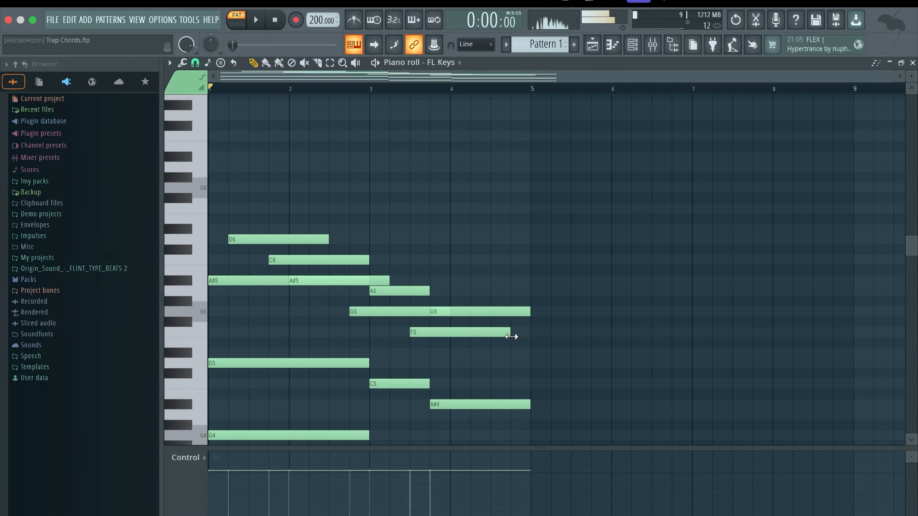
{"action": "scroll", "coordinate": [533, 362], "scroll_direction": "down", "scroll_amount": 3}
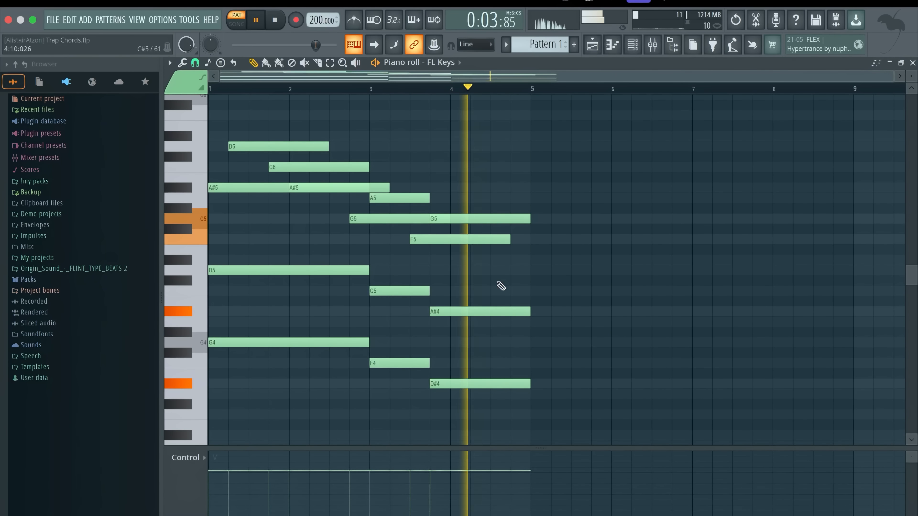
Duplicate the four-bar progression into bars 5 to 8 and shorten the closing F4, C5 and A5 chord to end at bar 9.
{"action": "key", "text": "ctrl+b"}
{"action": "key", "text": "ctrl+d"}
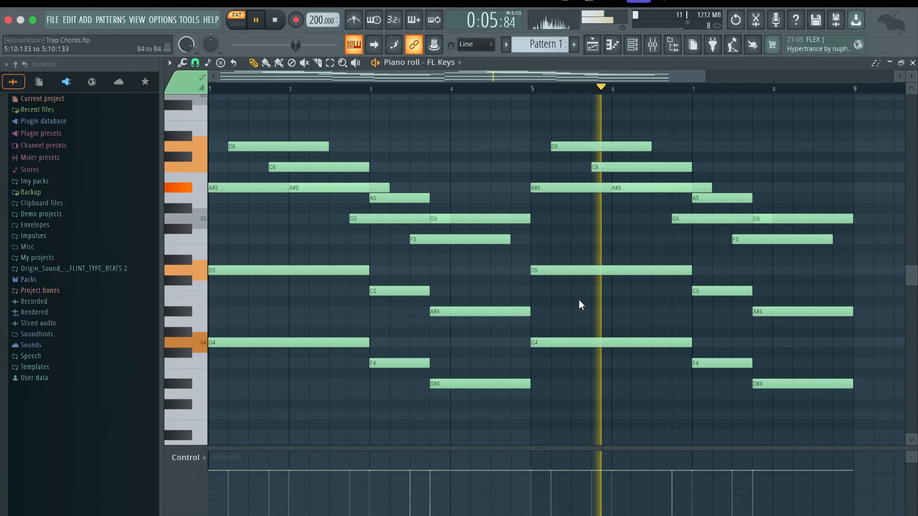
{"action": "key", "text": "space"}
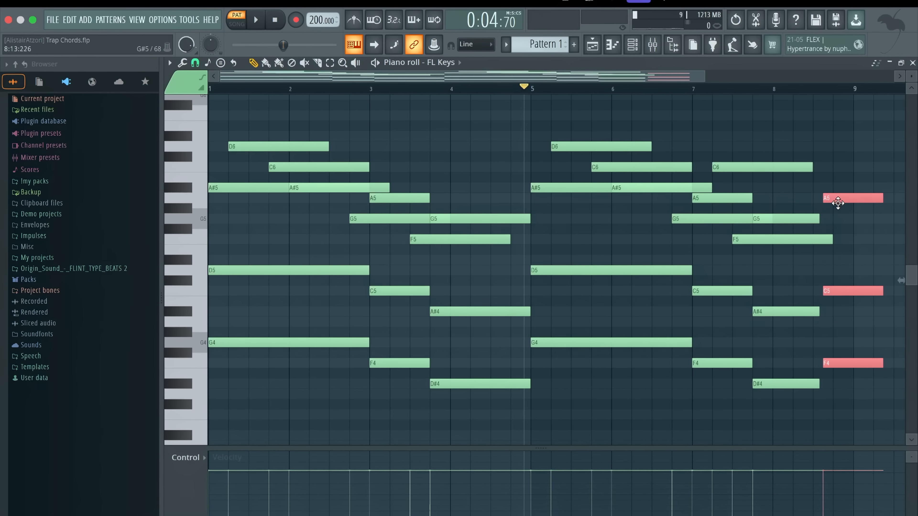
{"action": "left_click_drag", "start_coordinate": [883, 198], "coordinate": [853, 198]}
{"action": "left_click", "coordinate": [861, 245]}
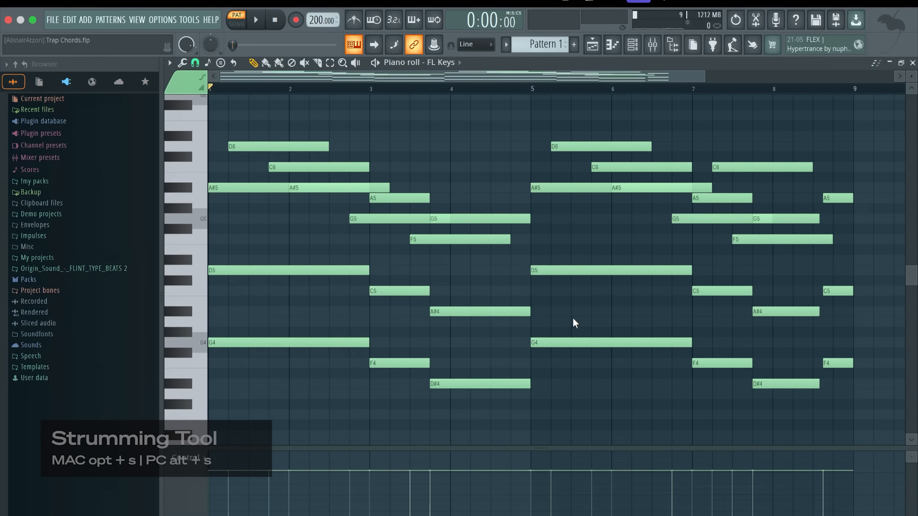
Strum the chords with a start time strength of 0:10, previewing the effect before accepting it.
{"action": "key", "text": "alt+s"}
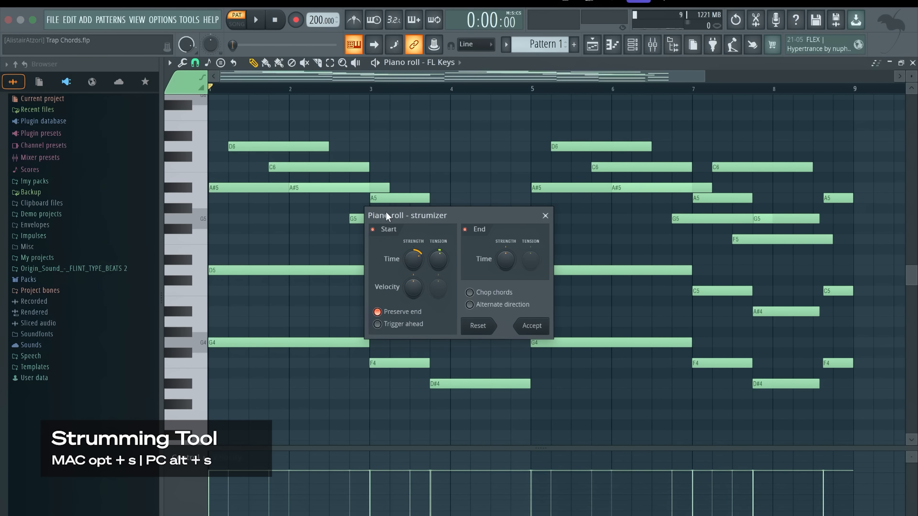
{"action": "key", "text": "space"}
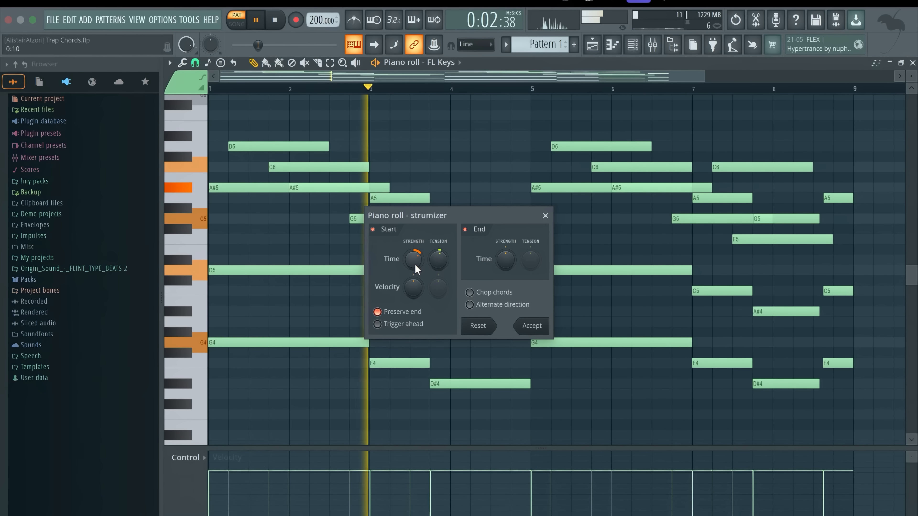
{"action": "left_click", "coordinate": [543, 331]}
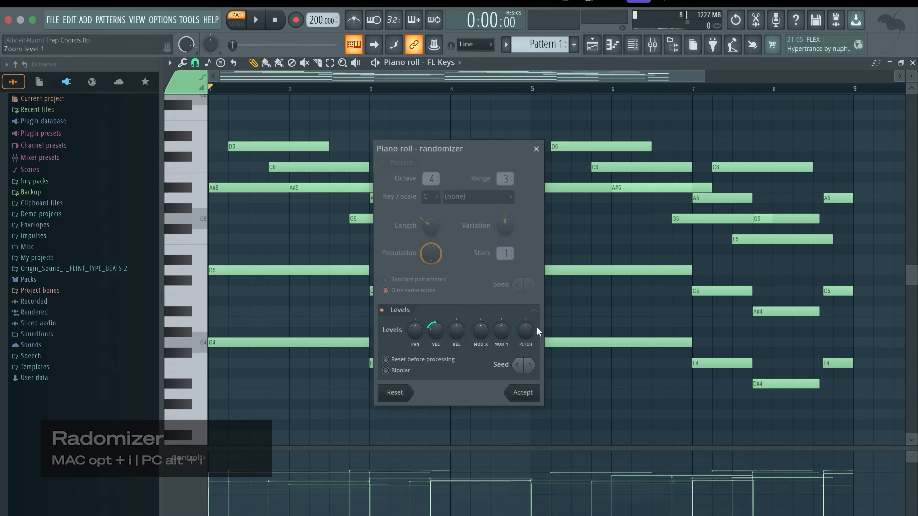
Randomize only the note levels with velocity at -55%, preview the result and accept it.
{"action": "left_click", "coordinate": [383, 309]}
{"action": "left_click_drag", "start_coordinate": [435, 330], "coordinate": [433, 343]}
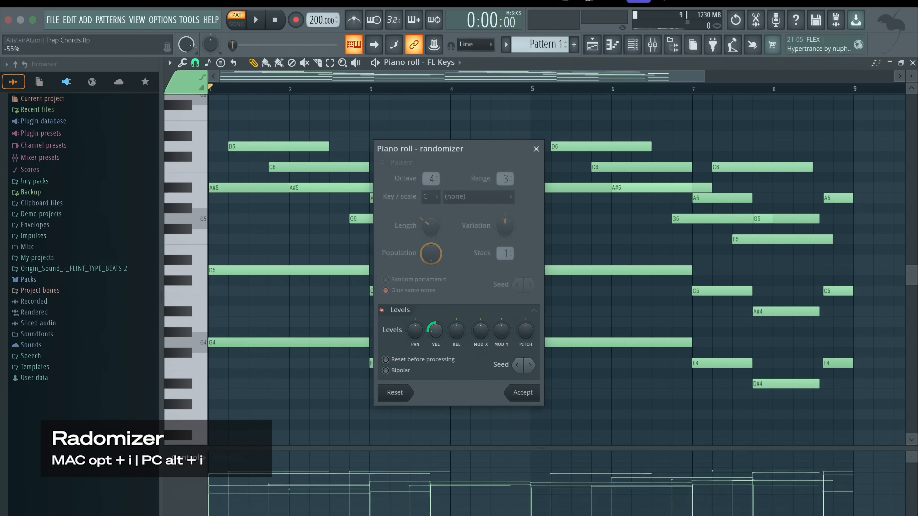
{"action": "key", "text": "space"}
{"action": "left_click", "coordinate": [523, 392]}
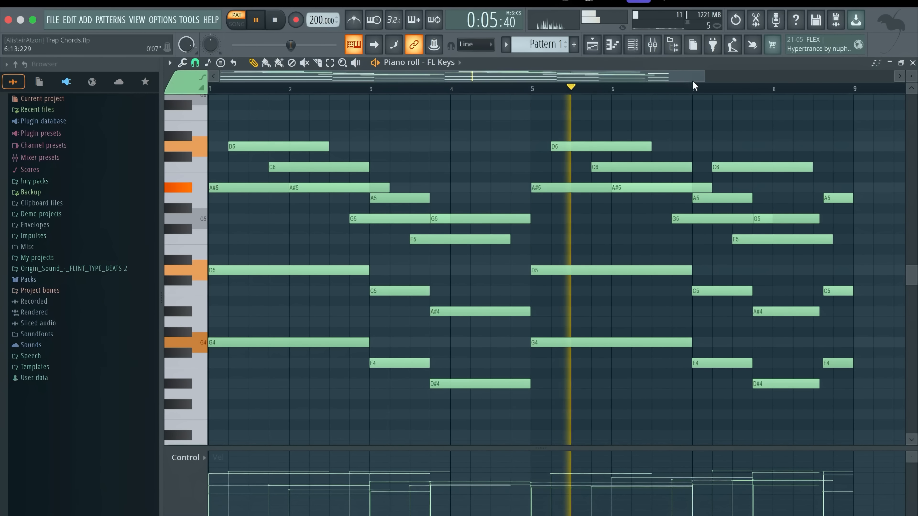
Play back the shortened notes with the Analog Lab V instrument and show the channel rack.
{"action": "left_click", "coordinate": [638, 53]}
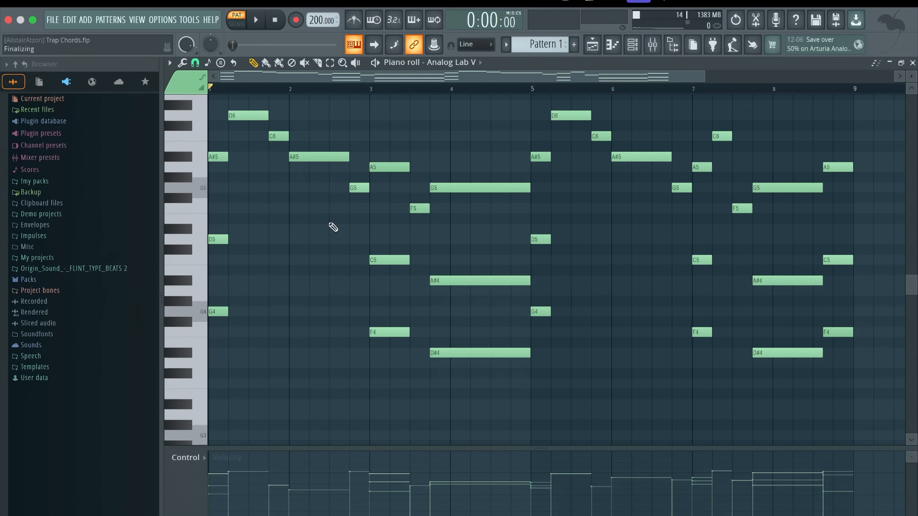
{"action": "key", "text": "space"}
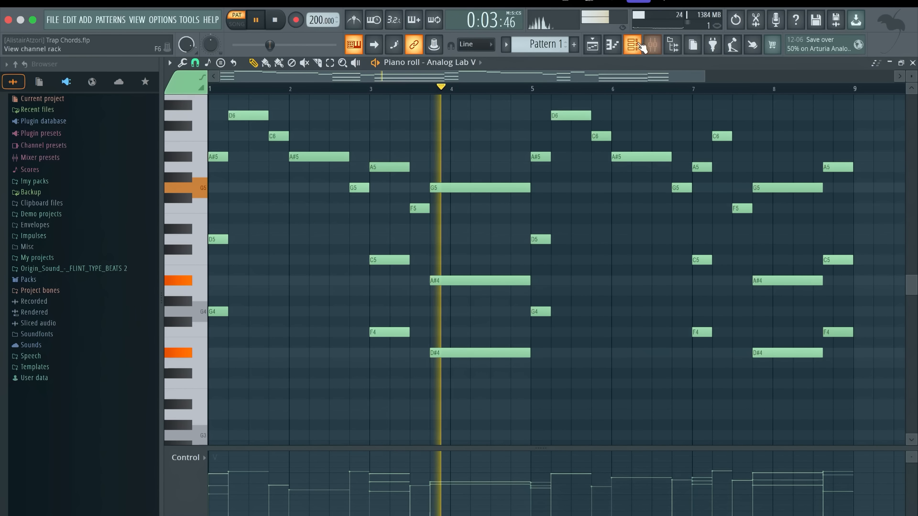
{"action": "left_click", "coordinate": [637, 50]}
{"action": "key", "text": "space"}
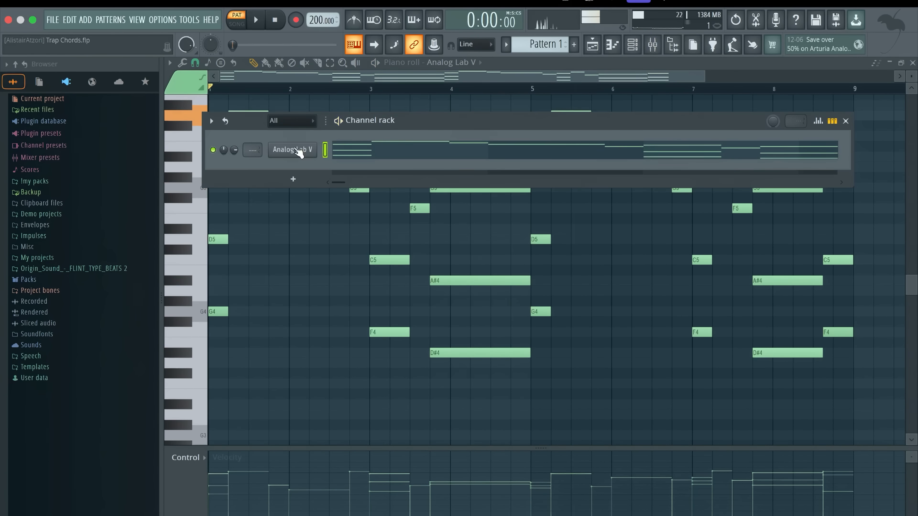